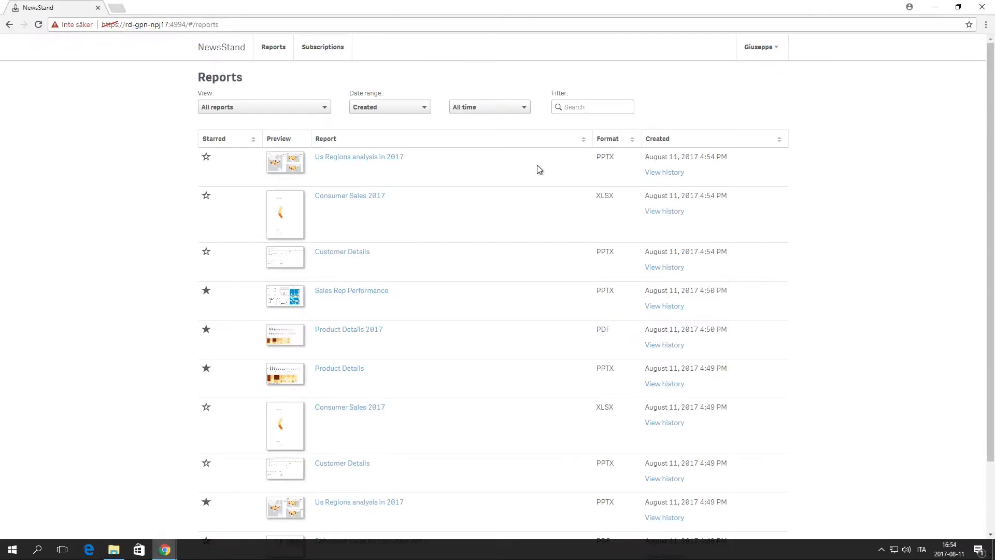
# Switch the report view to My subscribed reports, then to My corporate reports.
pyautogui.click(305, 107)
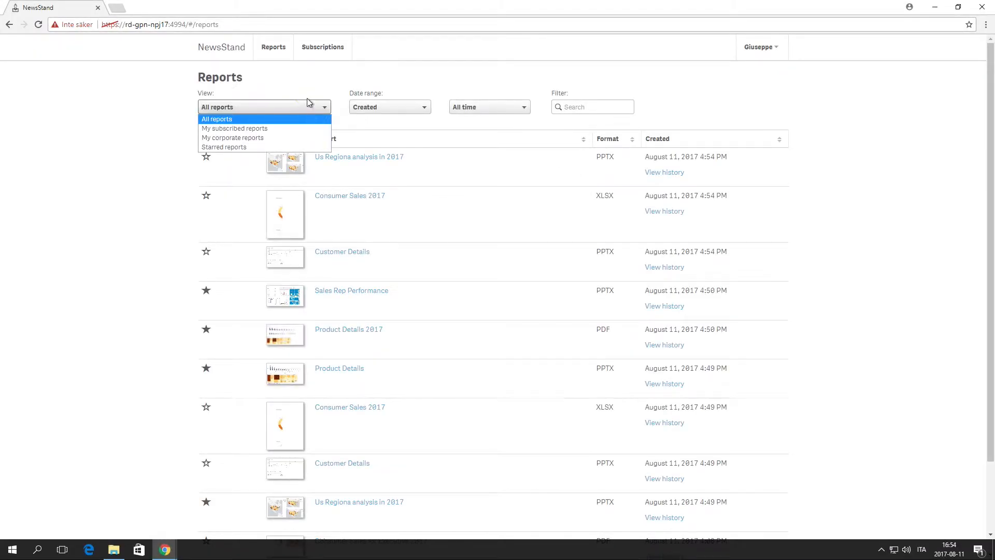
pyautogui.click(235, 128)
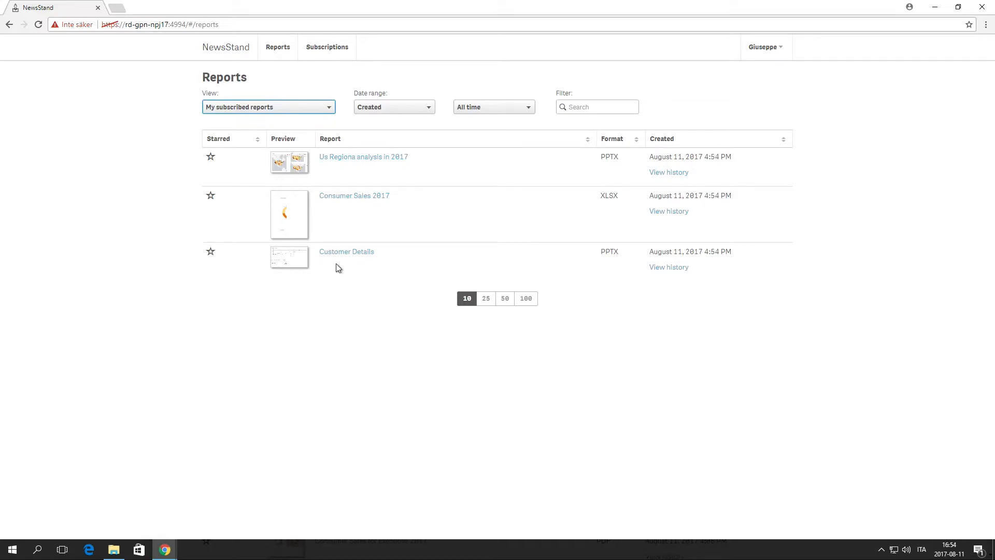
pyautogui.click(300, 114)
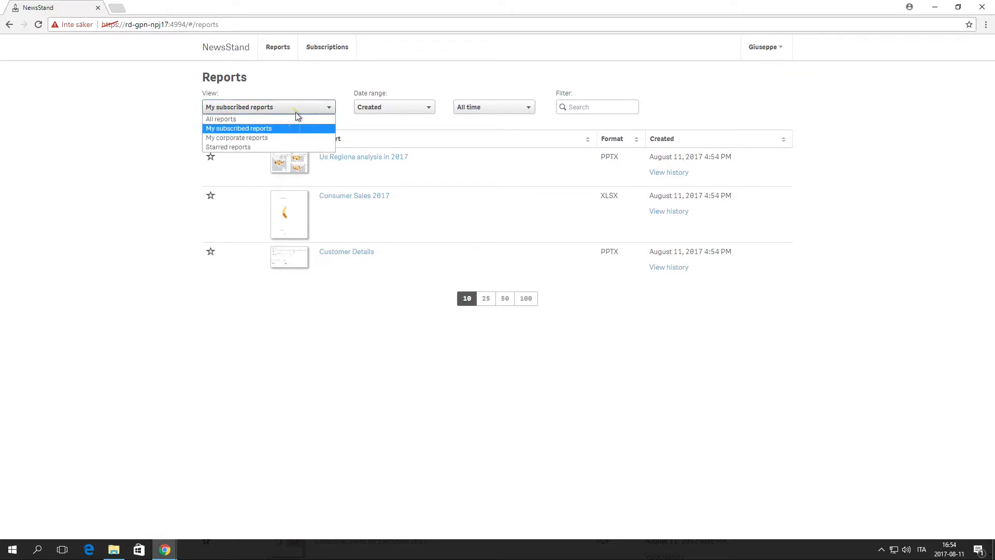
pyautogui.click(296, 144)
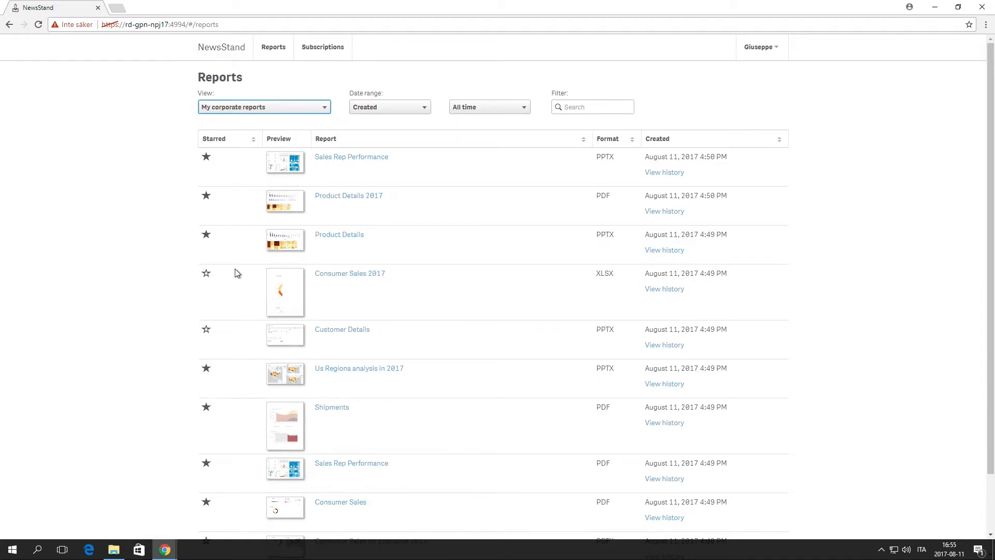
# Switch the view to Starred reports, leaving the date range at all time.
pyautogui.click(248, 108)
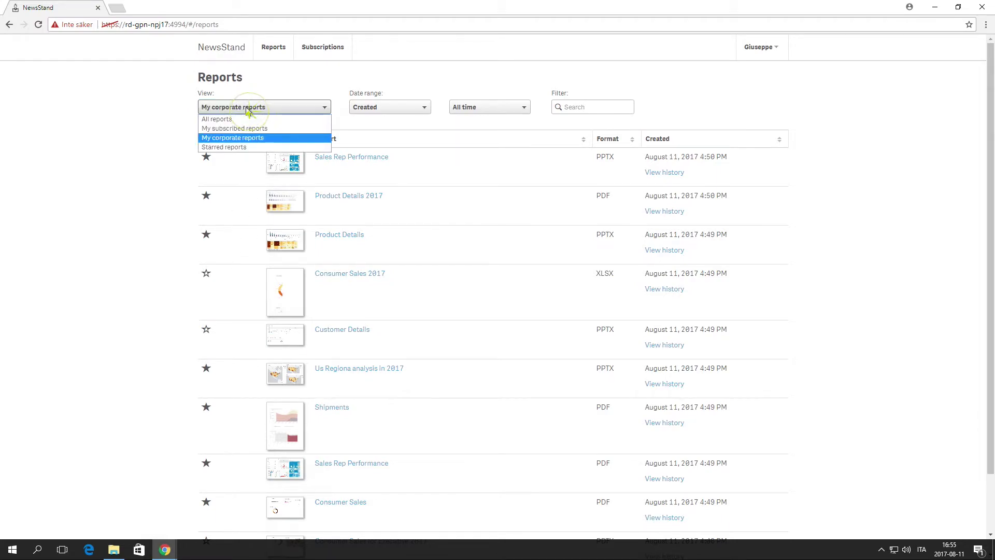
pyautogui.click(247, 148)
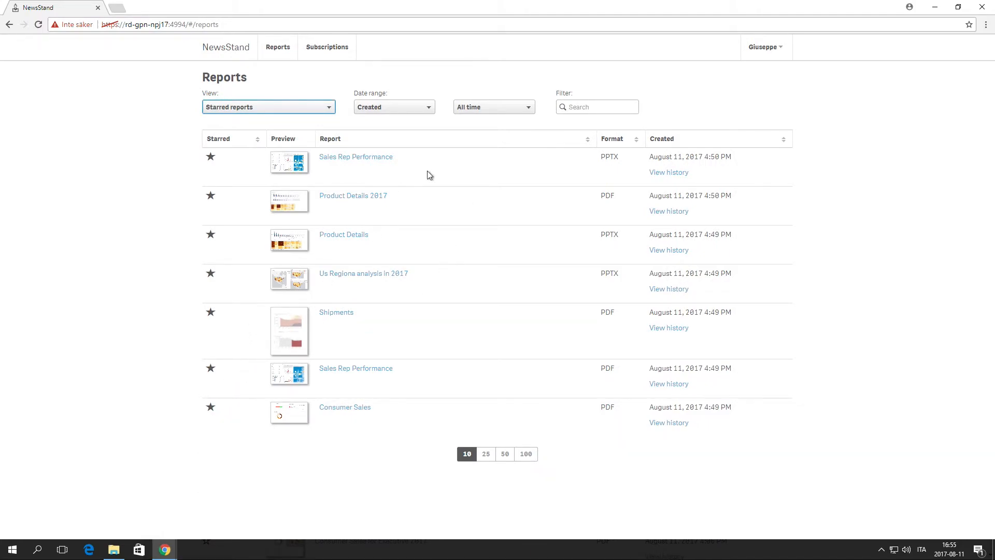
pyautogui.click(493, 107)
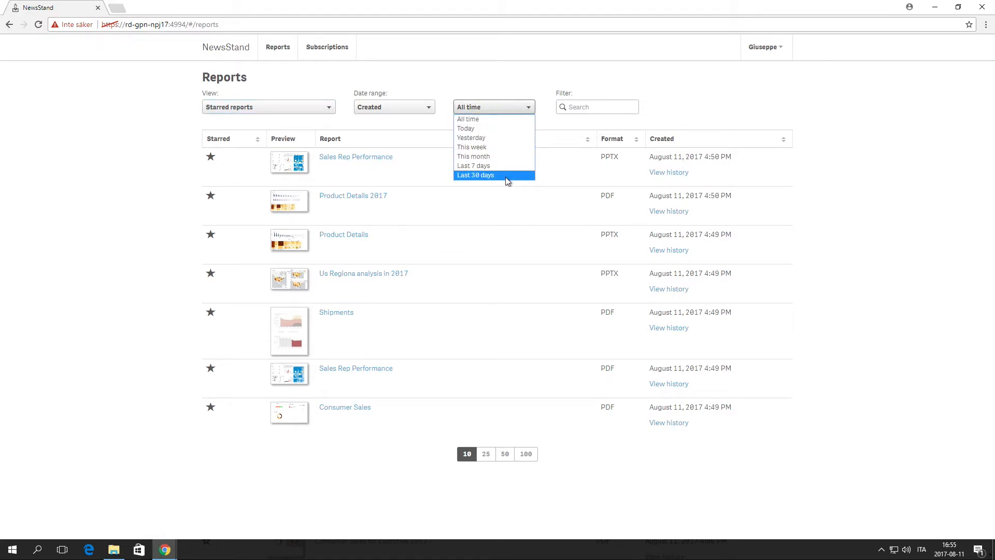
# Set the view back to All reports and filter by 'Sales', then by '2017'.
pyautogui.click(591, 107)
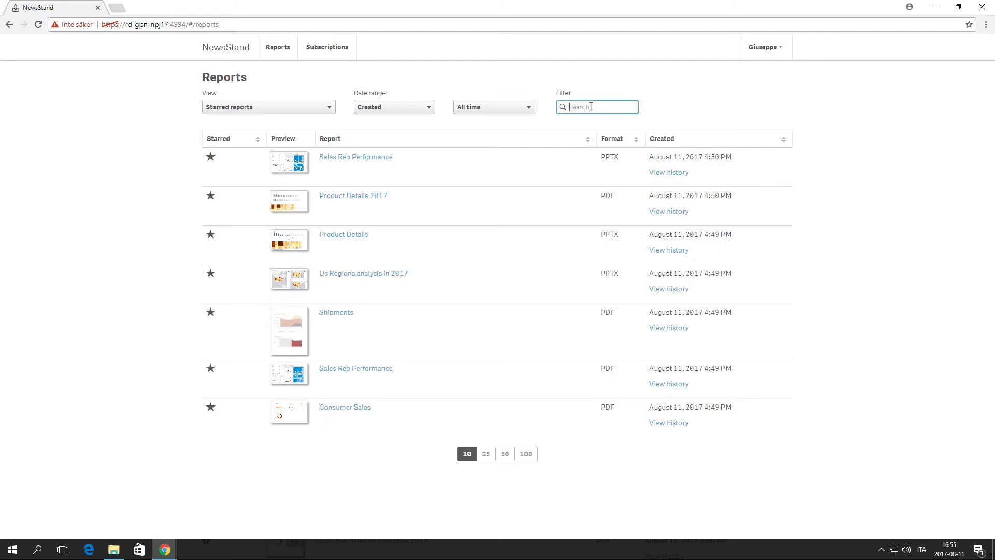
pyautogui.click(329, 106)
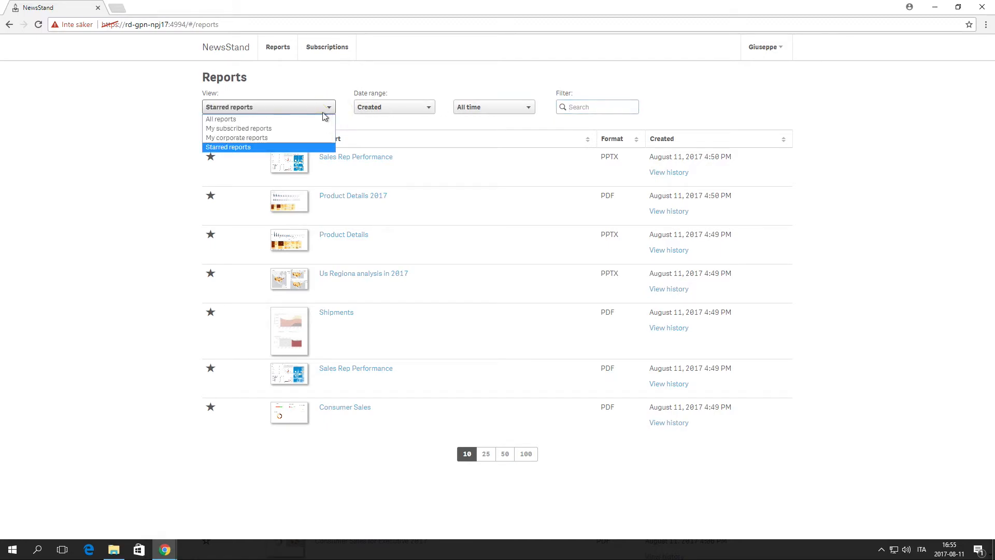
pyautogui.click(320, 119)
pyautogui.click(592, 107)
pyautogui.write('Sales')
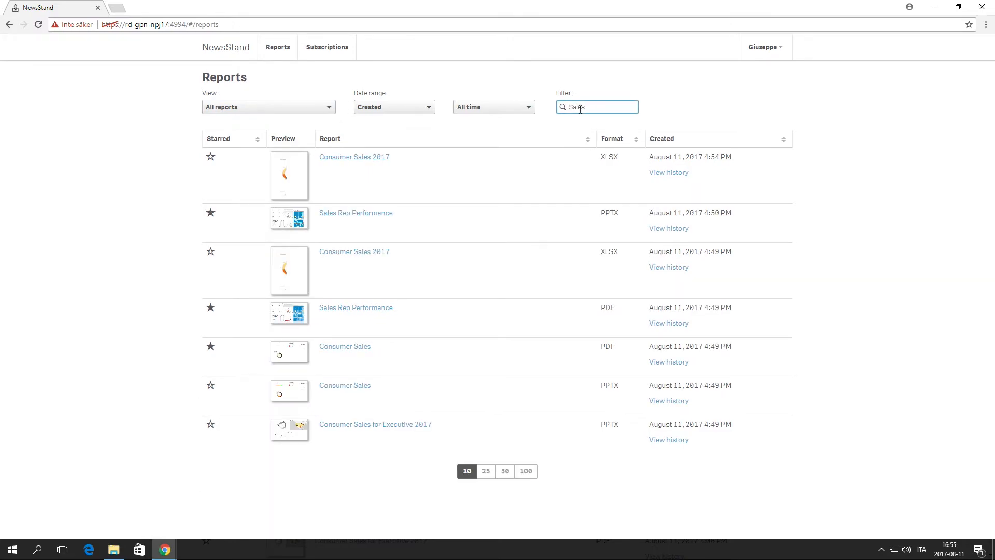
pyautogui.moveTo(595, 107); pyautogui.dragTo(535, 107)
pyautogui.write('2017')
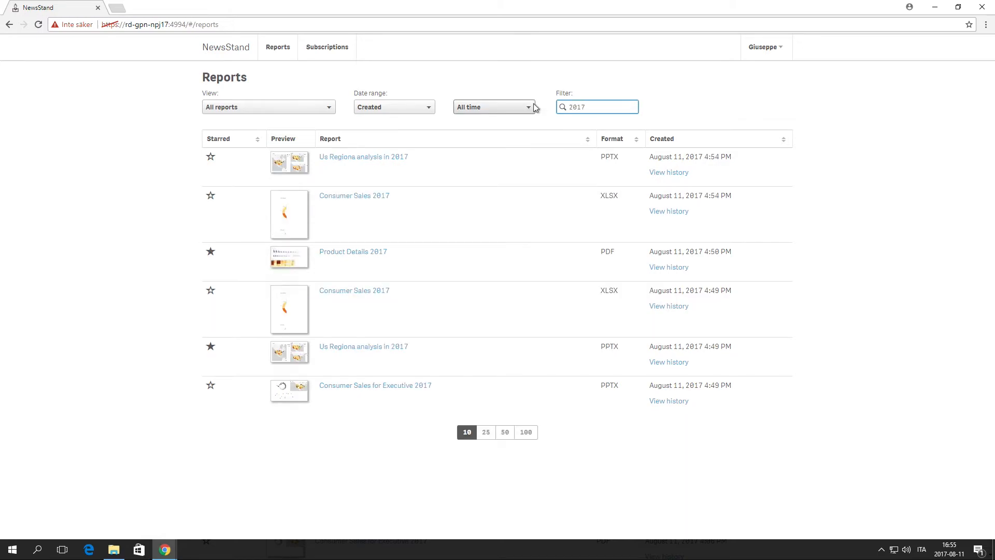